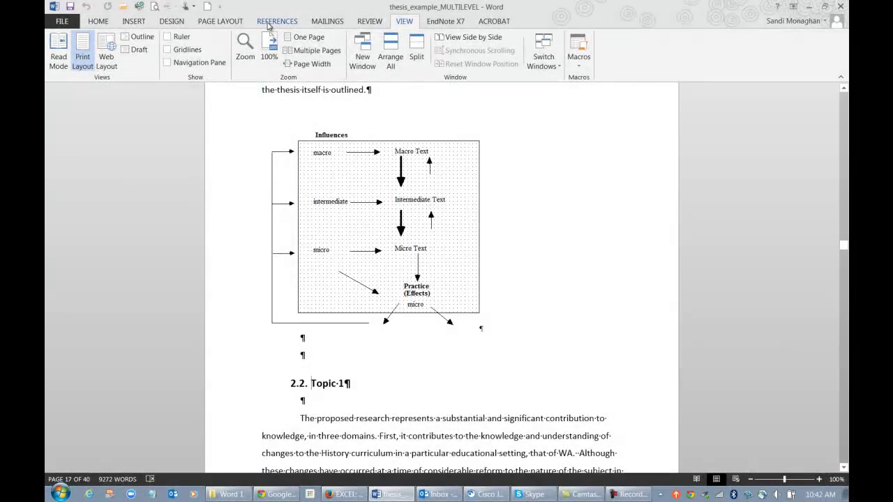
Step: Switch to the References tab and select the Influences diagram on page 17
click(271, 21)
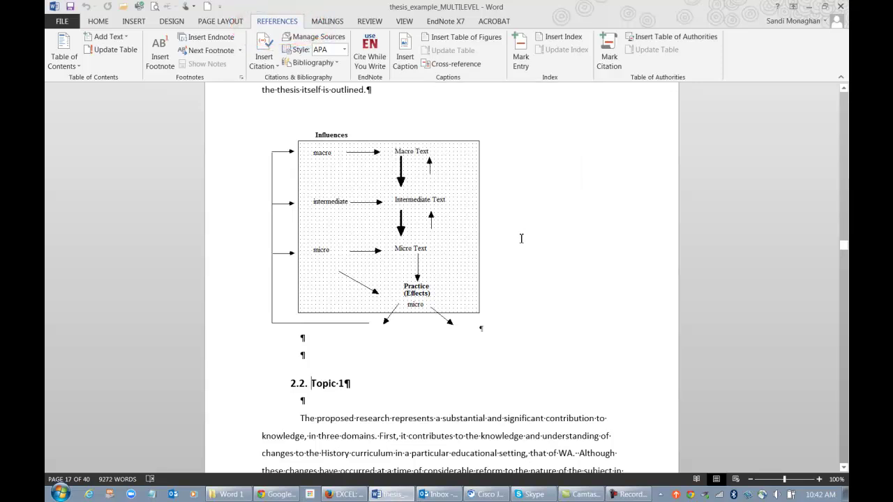
click(380, 294)
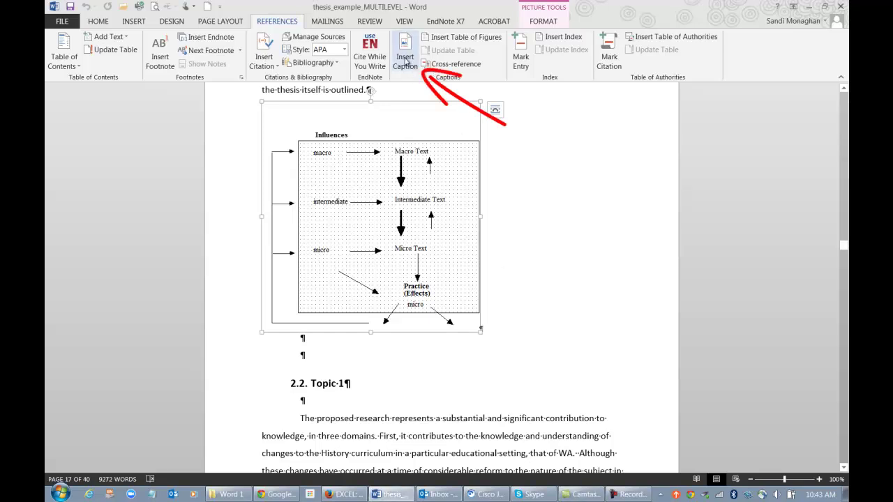
Step: Start a caption with label Figure and position Below selected item
click(405, 61)
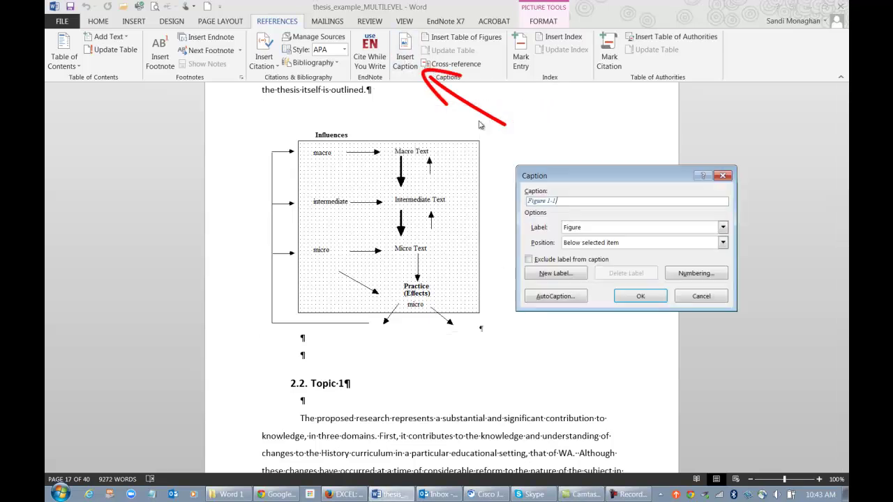
click(723, 228)
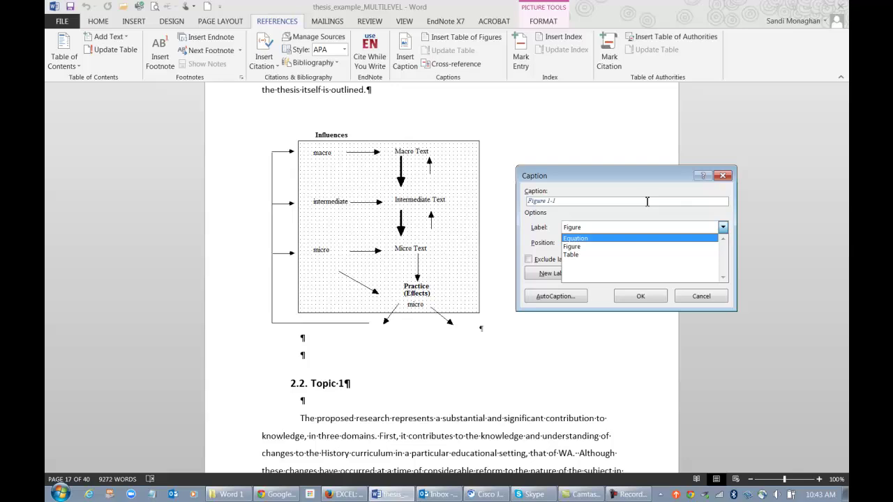
click(652, 246)
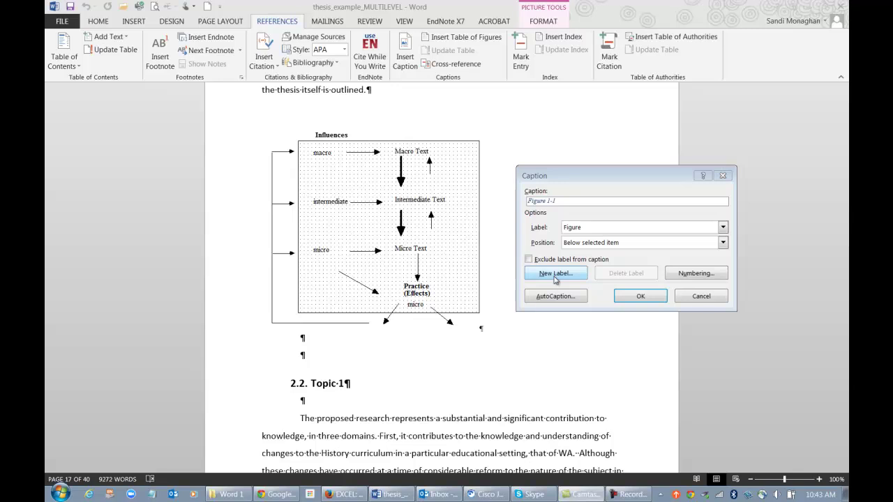
click(724, 244)
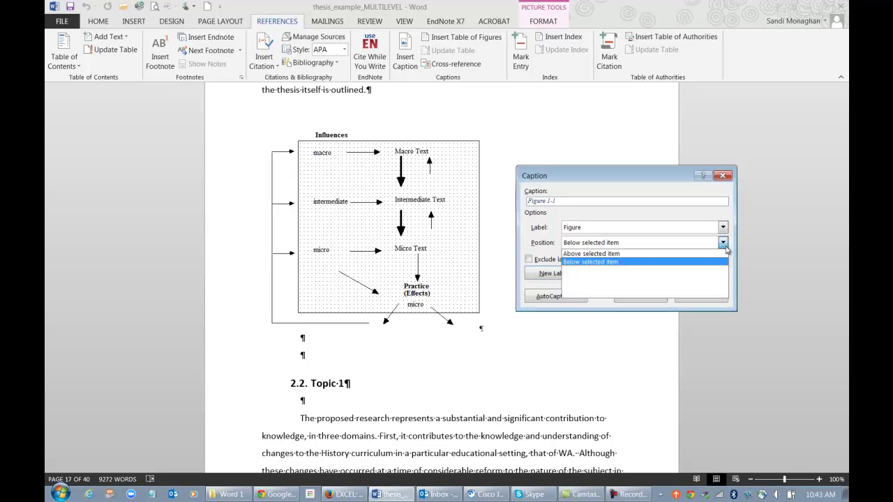
click(682, 265)
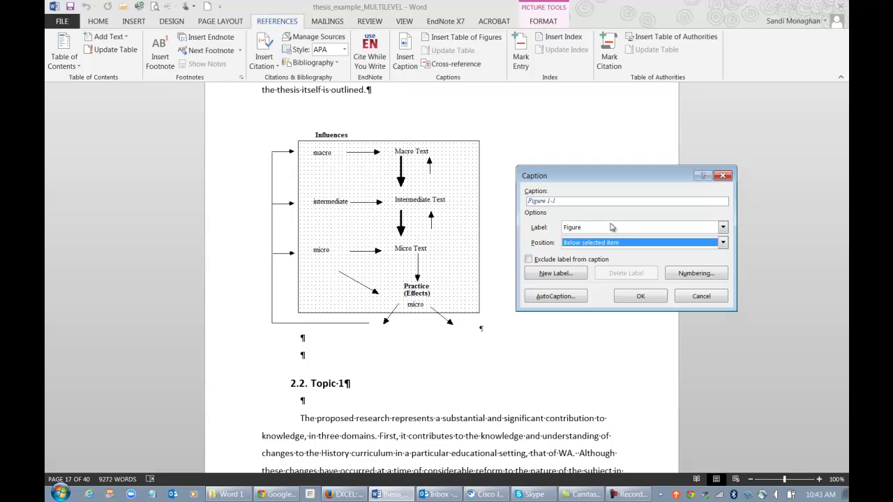
Step: Make the caption text read 'Figure 1-1 - Influences'
click(583, 203)
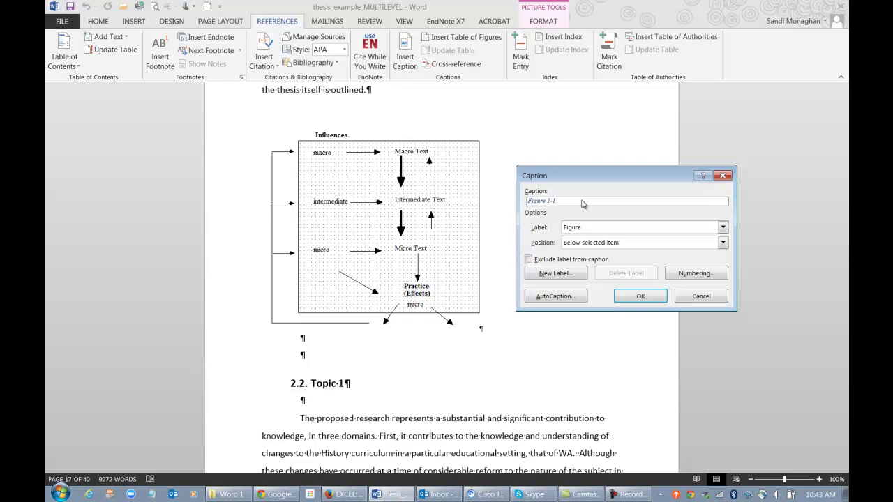
text(Influences)
click(556, 202)
text(-)
Step: Number captions by Heading 2 chapters in 1, 2, 3 format, inserting 'Figure 2-1 - Influences'
click(691, 274)
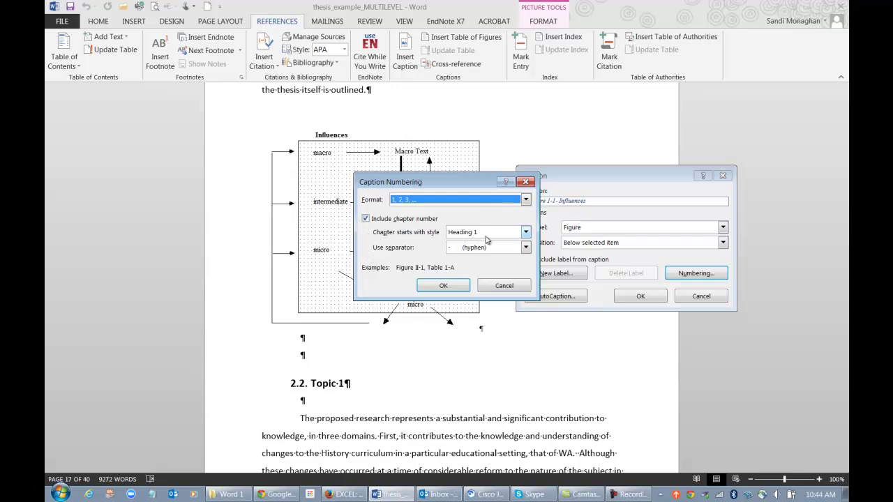
click(527, 233)
click(494, 253)
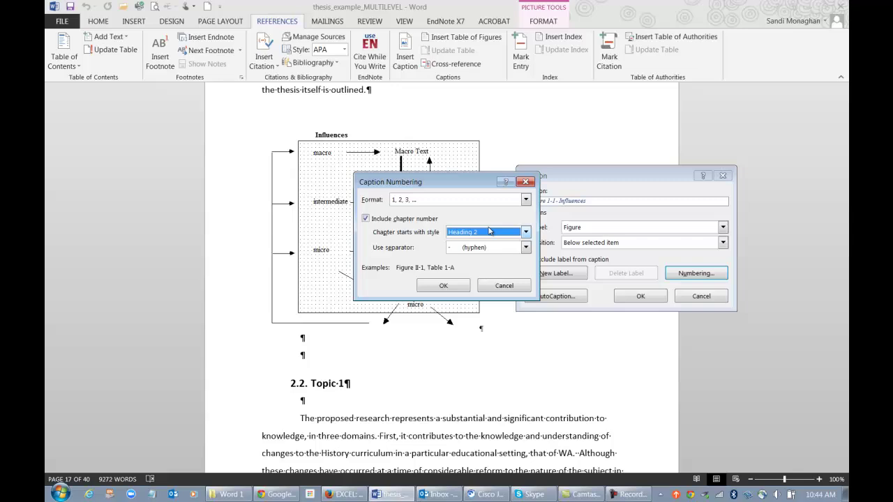
click(525, 201)
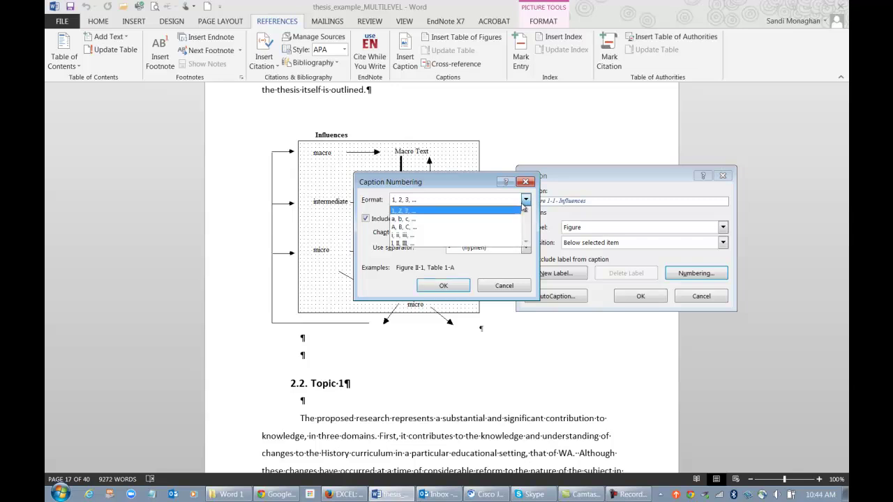
click(523, 206)
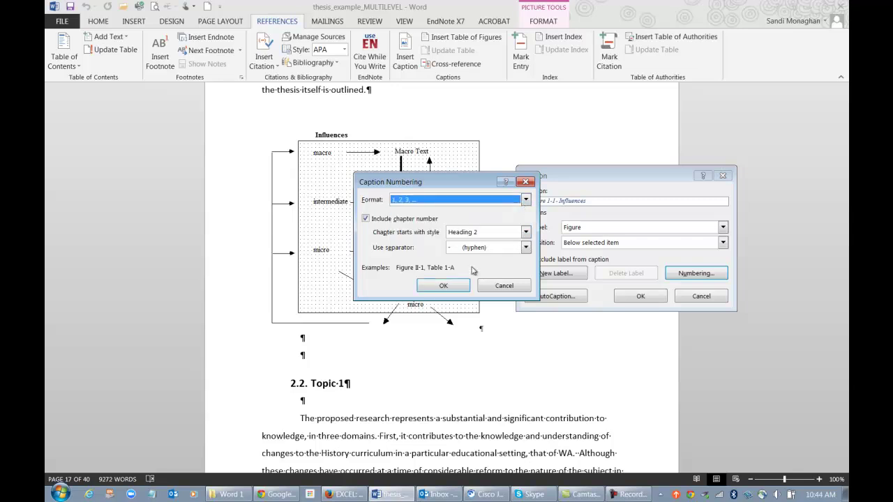
click(444, 285)
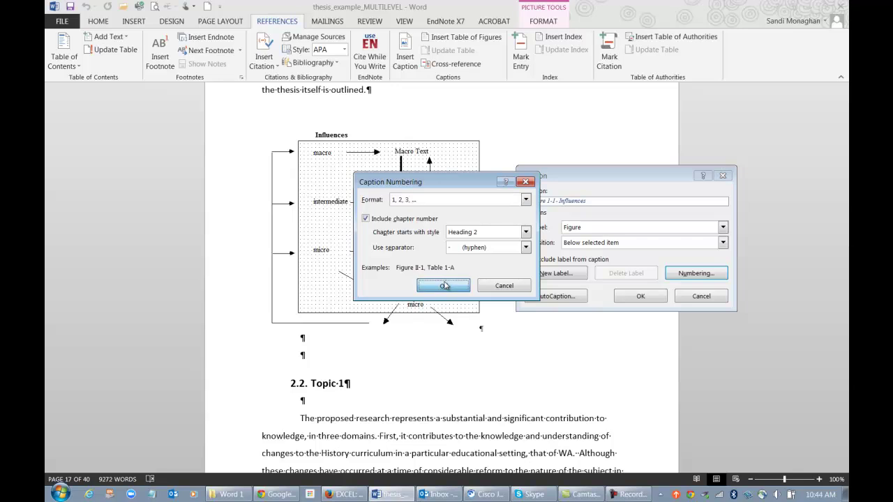
click(636, 297)
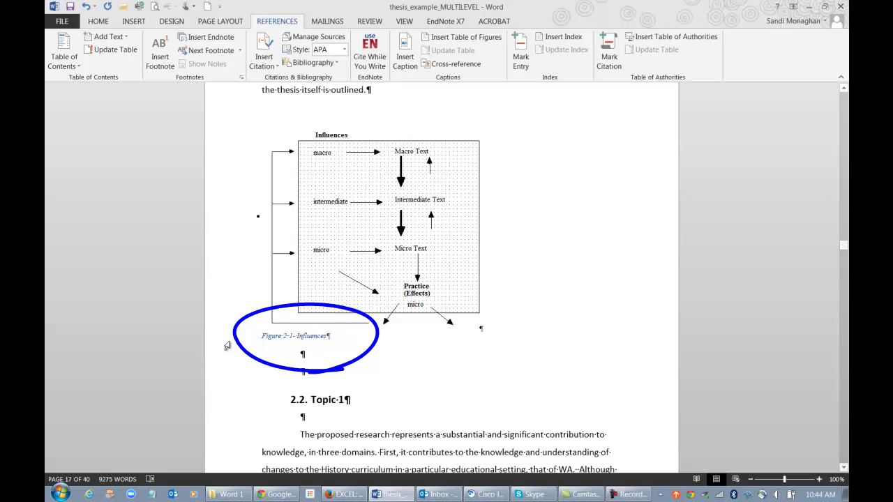
Step: Format the new caption line as Calibri, 10 pt, with Automatic font colour
click(227, 340)
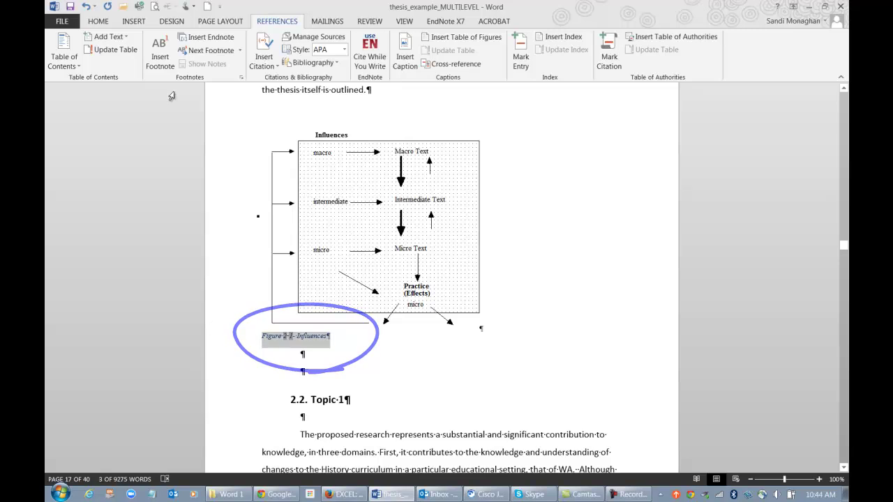
click(101, 23)
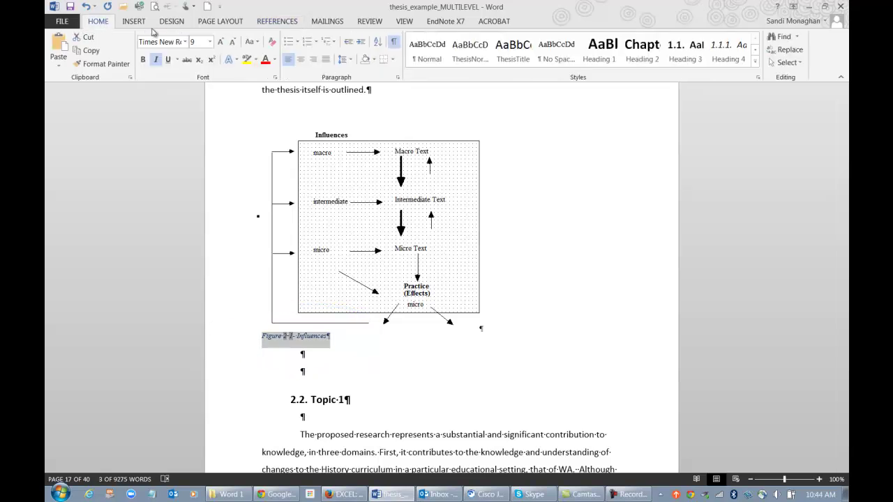
click(185, 42)
click(174, 86)
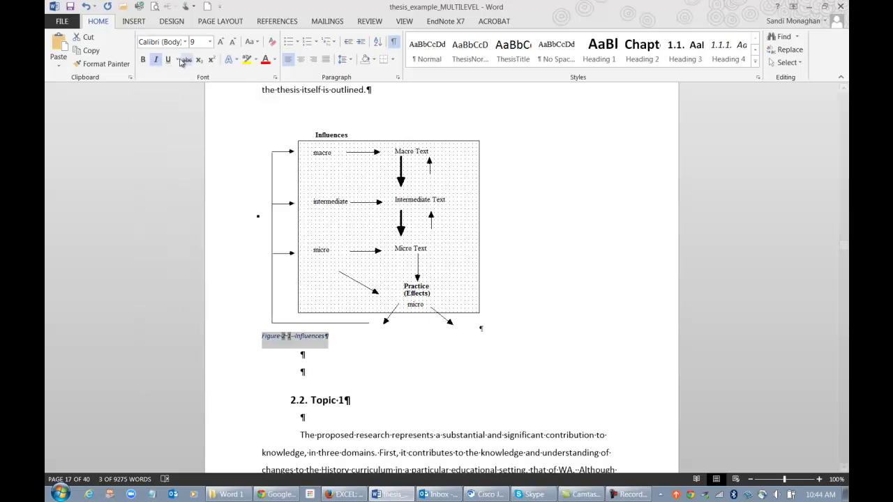
click(209, 42)
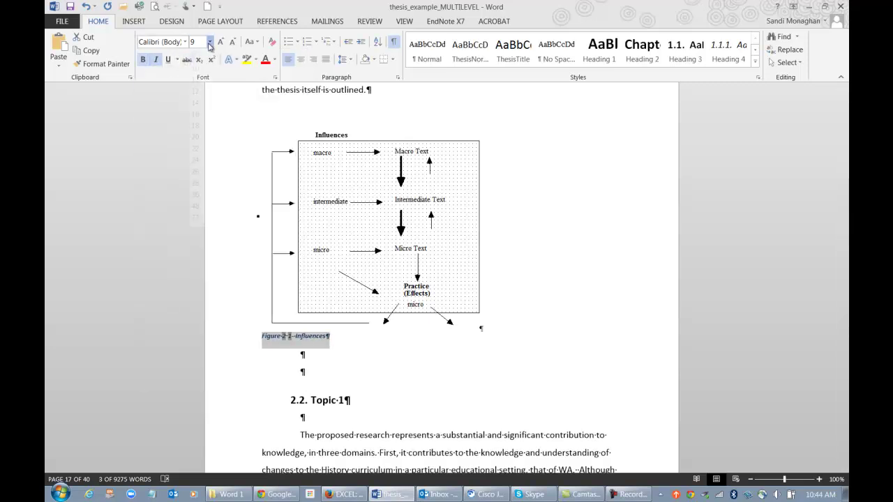
click(196, 79)
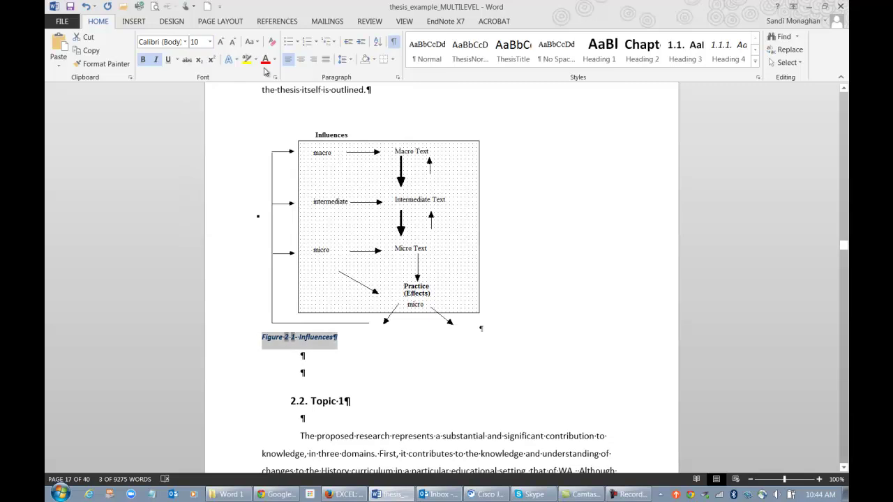
click(275, 60)
click(270, 75)
Step: Update the Caption style in the Styles pane to match the selected caption
click(757, 78)
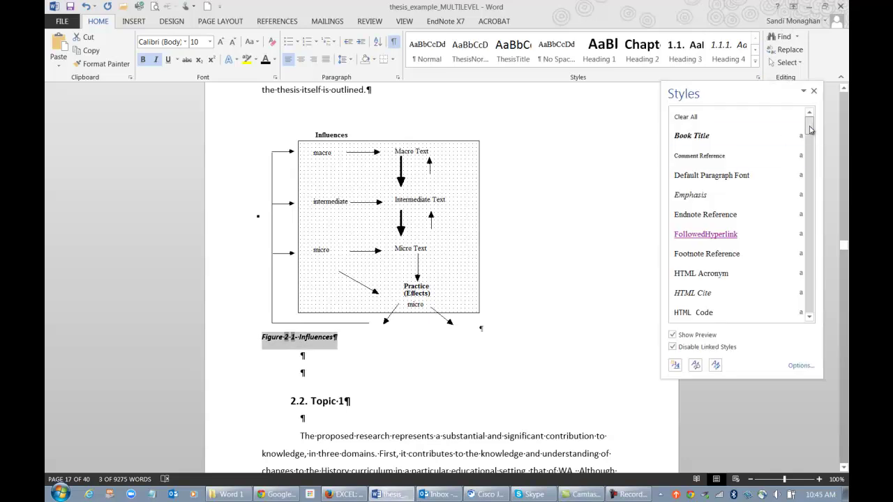
drag(809, 126, 817, 224)
scroll(812, 224, down, 5)
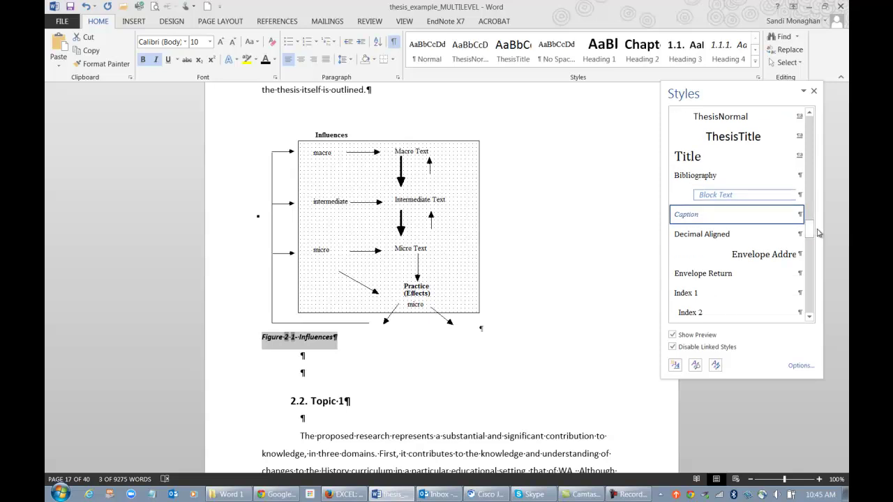
click(799, 214)
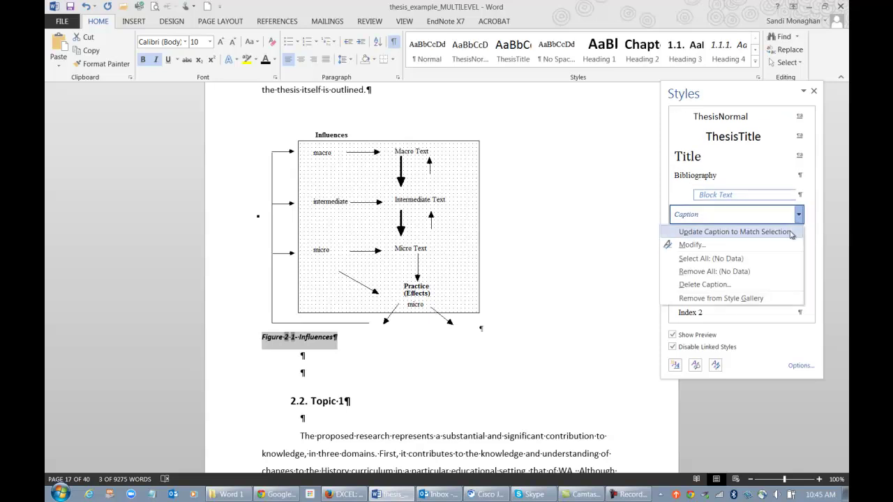
click(791, 232)
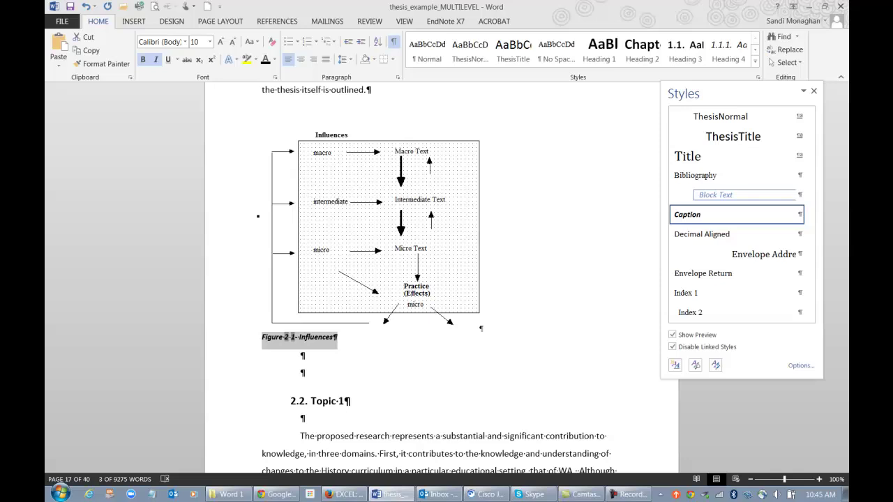
key(F10)
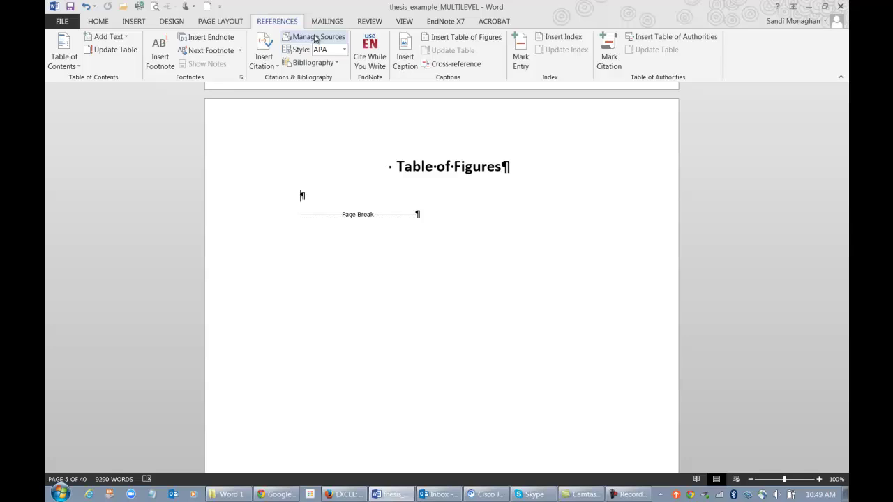
Step: Insert a table of figures in the empty paragraph on the Table of Figures page
click(444, 39)
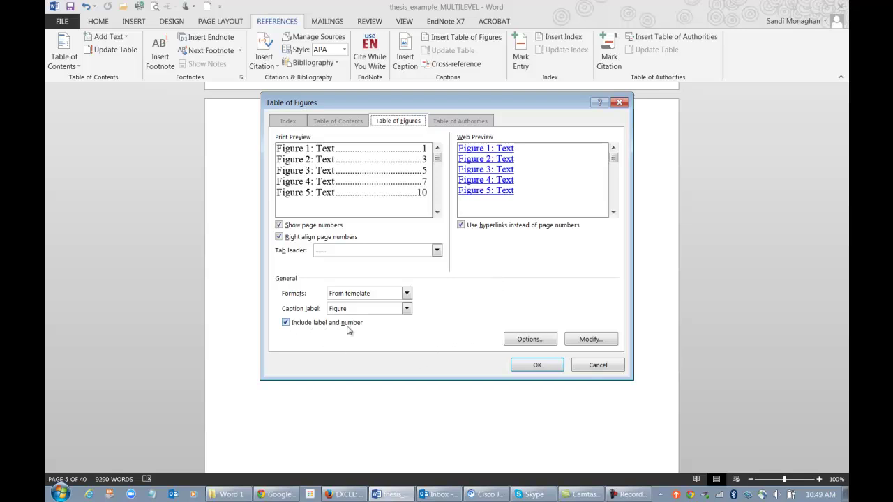
Step: Keep Include label and number checked and Figure as the caption label
click(286, 325)
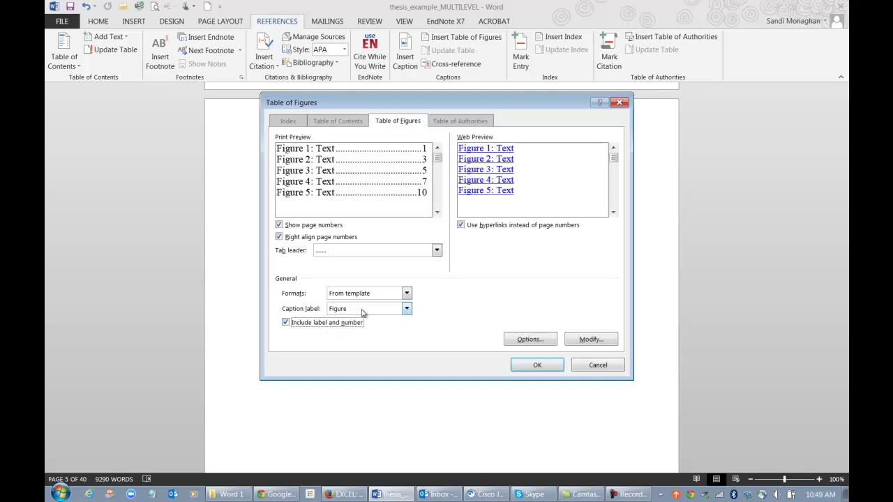
click(406, 309)
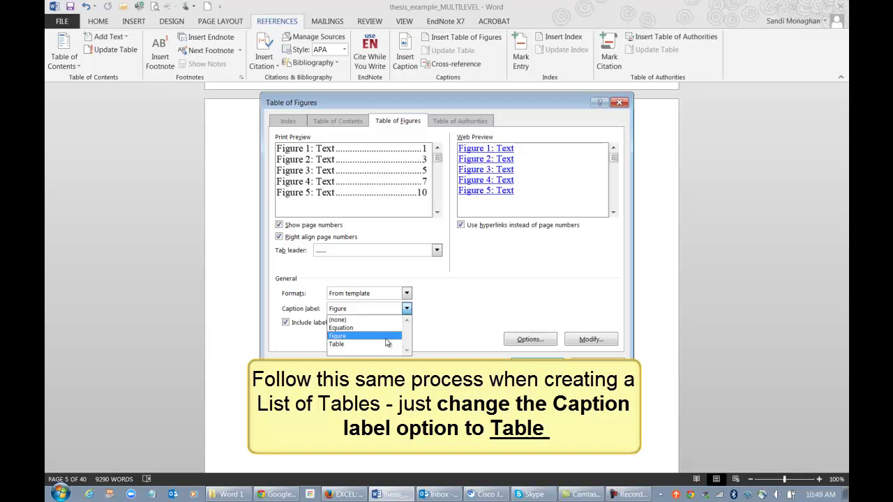
click(387, 338)
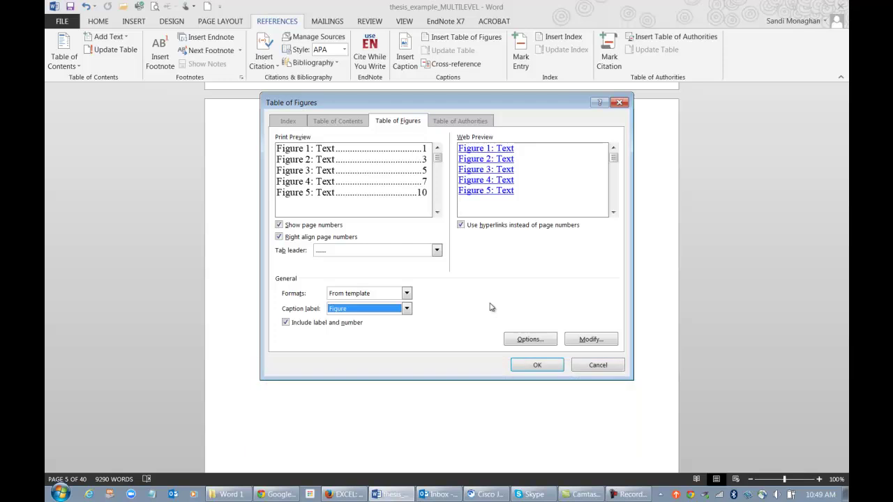
Step: Modify the Table of Figures style to use Calibri (Body) at 10 pt
click(601, 344)
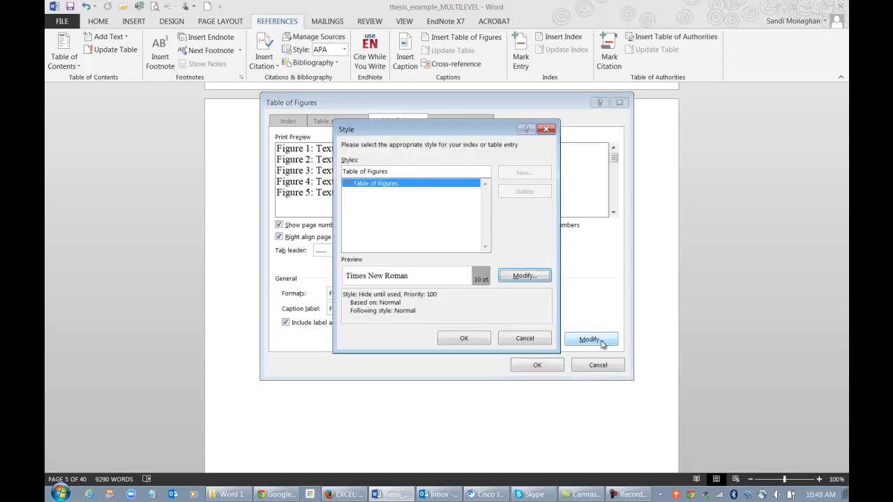
click(532, 277)
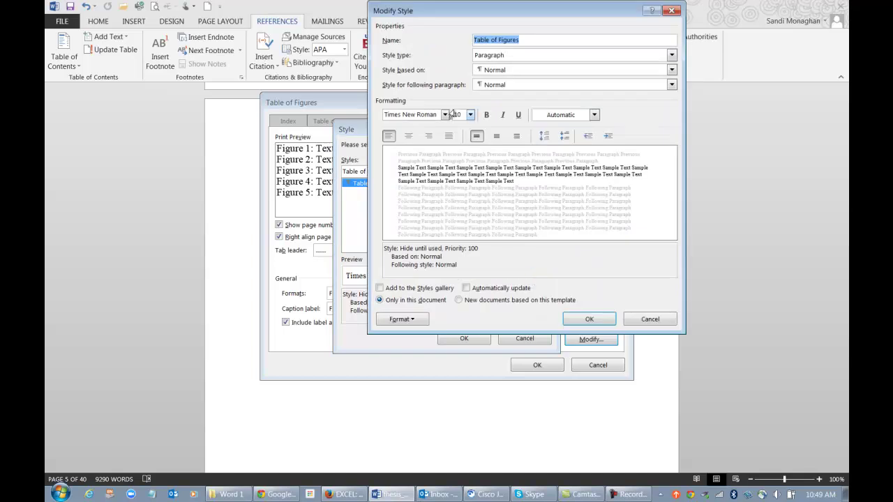
click(445, 115)
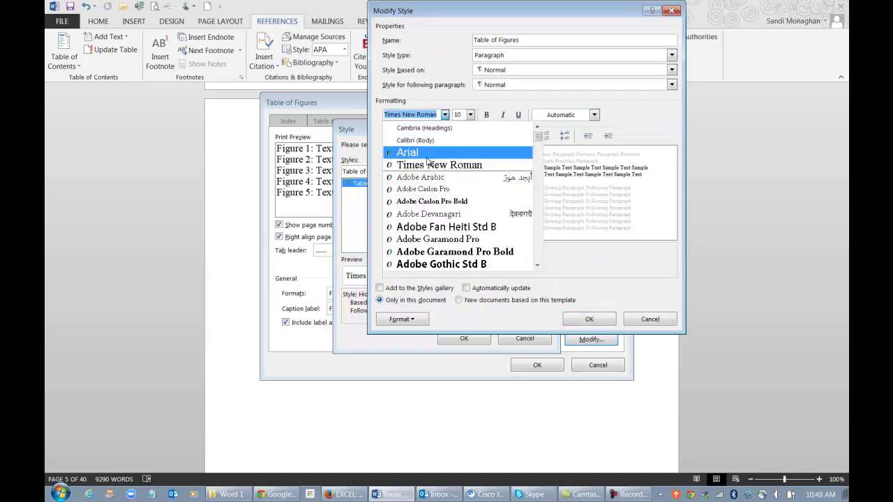
click(426, 142)
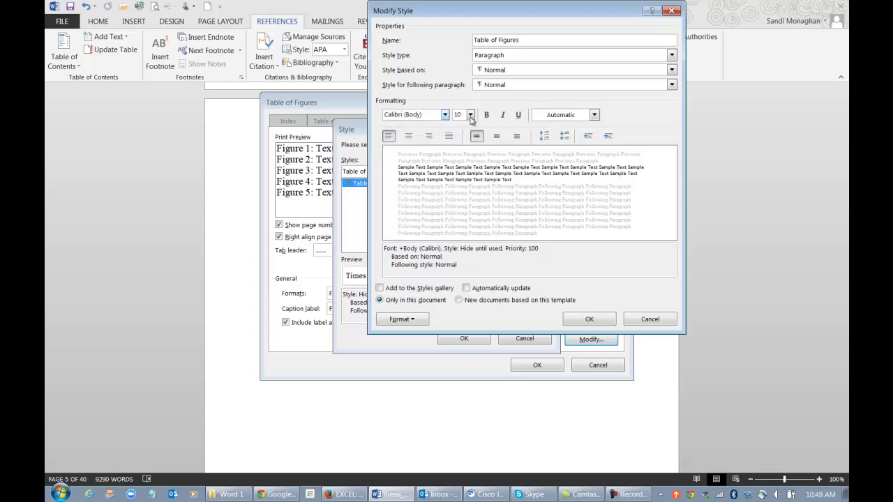